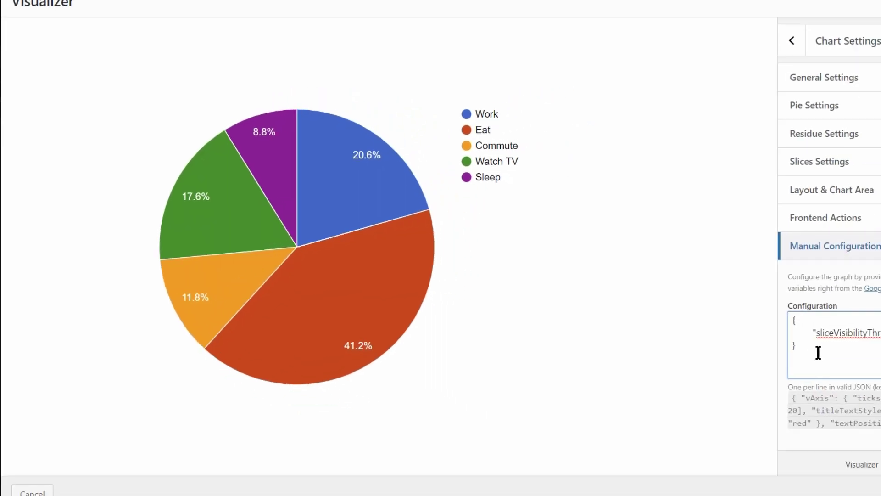
# - Paste {"sliceVisibilityThreshold": 0.16} into the pie chart's Manual Configuration and apply it
pyautogui.click(728, 418)
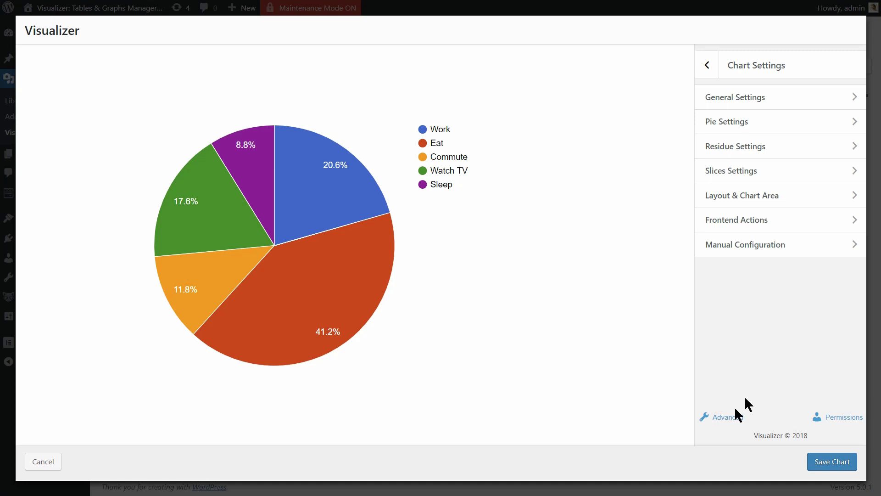
pyautogui.click(846, 250)
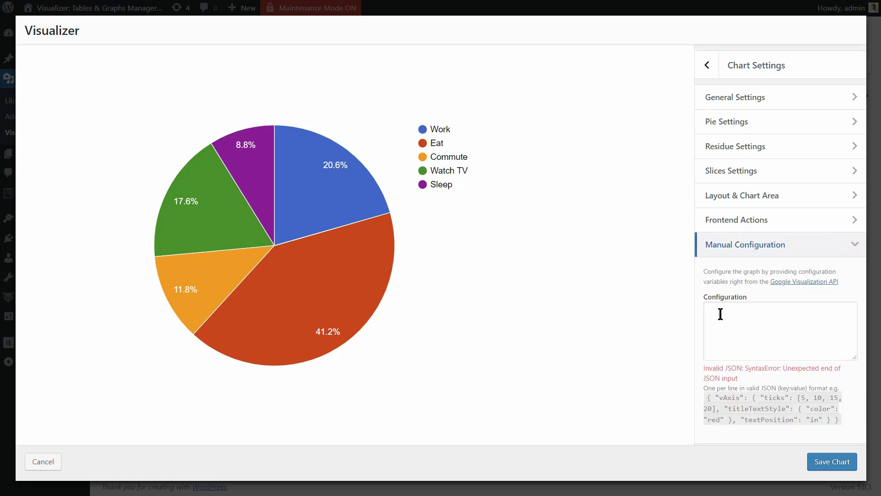
pyautogui.rightClick(720, 314)
pyautogui.click(749, 384)
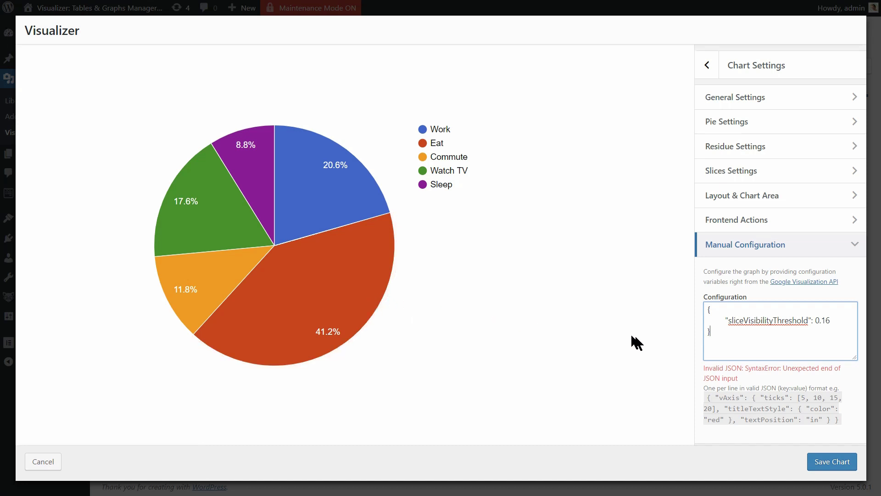
pyautogui.click(545, 334)
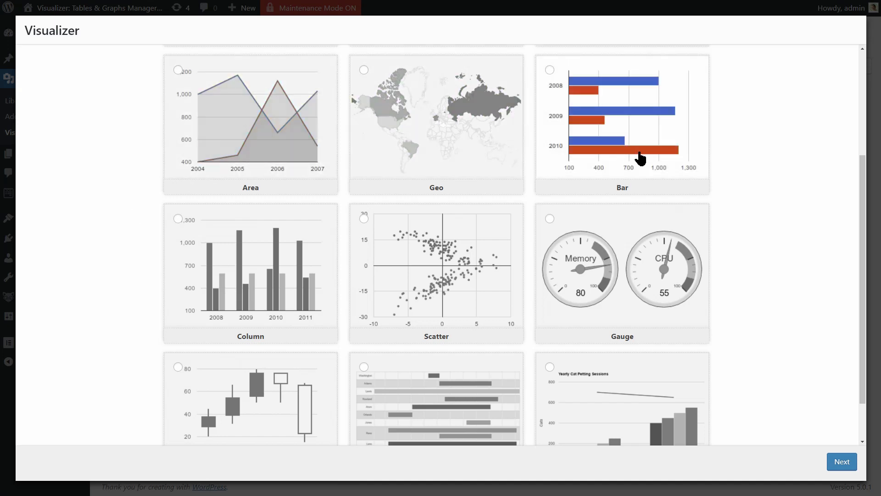
pyautogui.scroll(-1, 603, 380)
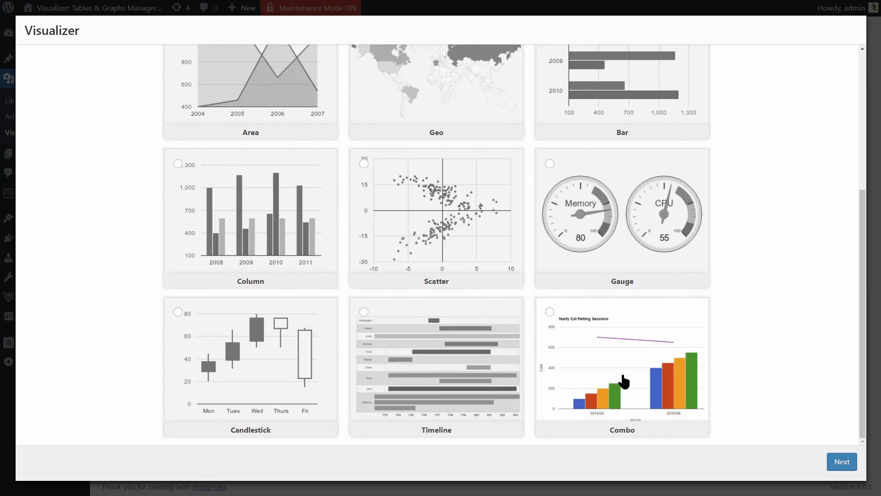
pyautogui.scroll(4, 645, 217)
# - Choose the Line chart type and copy the first dual Y-axis code example from the docs
pyautogui.click(627, 169)
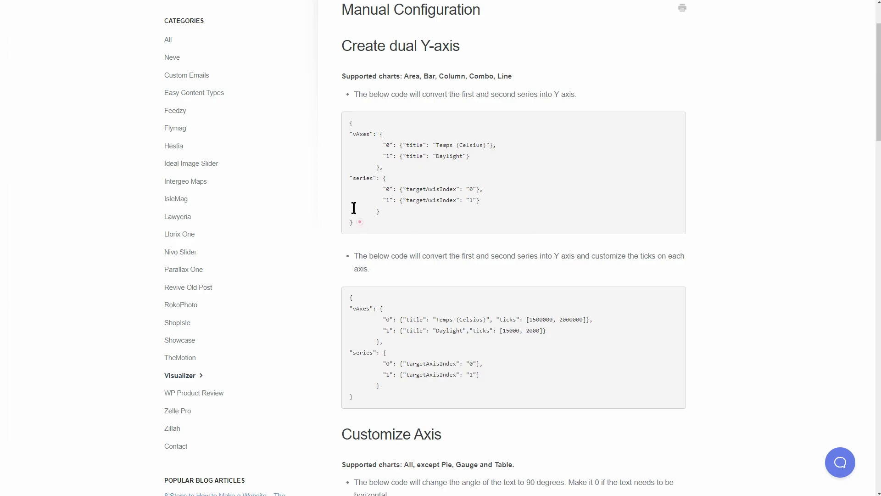
pyautogui.moveTo(354, 222); pyautogui.dragTo(350, 126)
pyautogui.rightClick(374, 142)
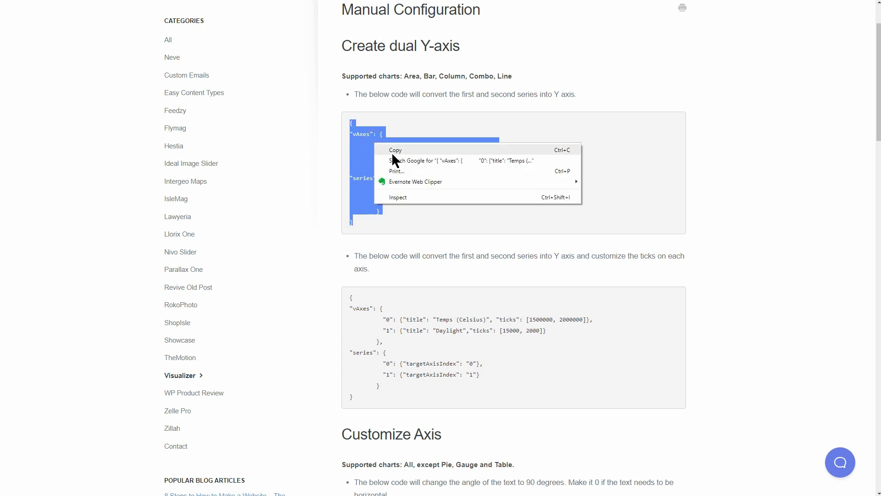
pyautogui.click(393, 151)
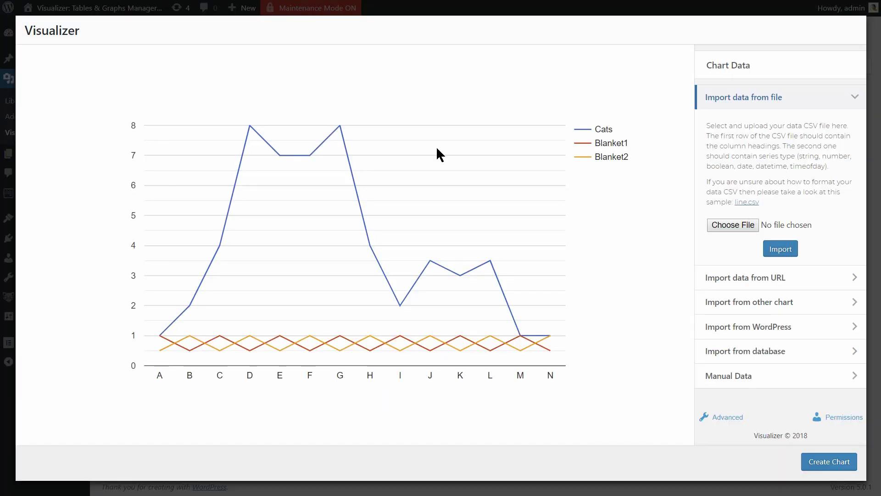
# - Apply the dual Y-axis JSON with Temps (Celsius) and Daylight axis titles to the line chart
pyautogui.click(855, 104)
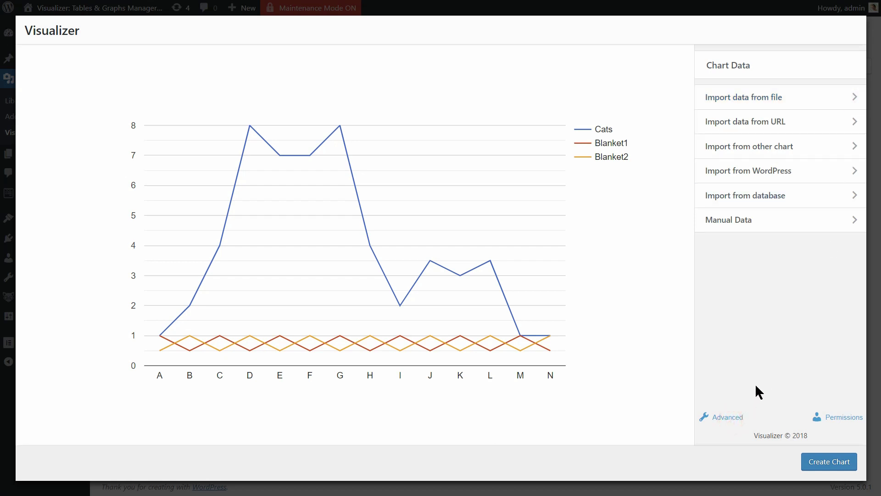
pyautogui.click(728, 418)
pyautogui.click(784, 269)
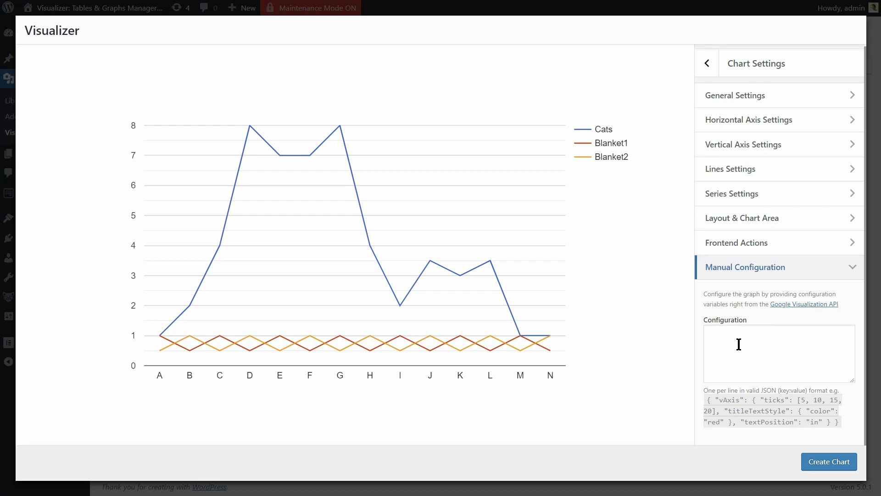
pyautogui.rightClick(720, 336)
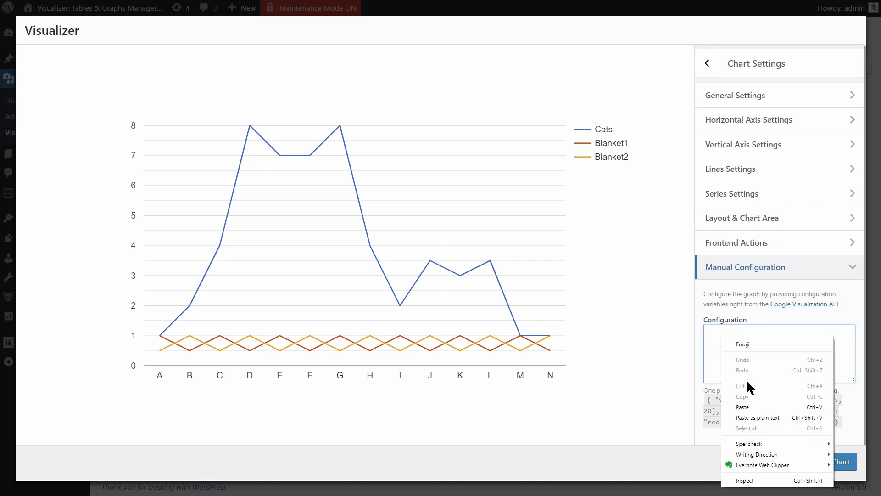
pyautogui.click(757, 404)
pyautogui.click(593, 342)
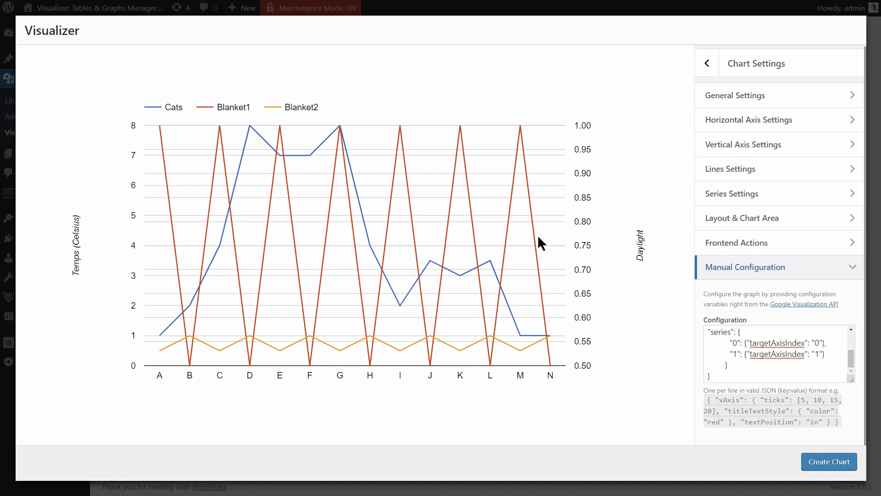
pyautogui.scroll(2, 779, 354)
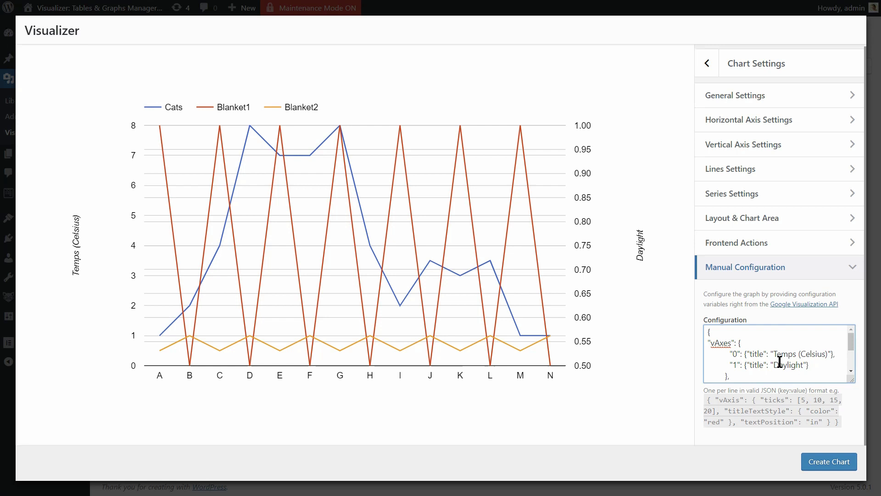
pyautogui.moveTo(776, 354); pyautogui.dragTo(821, 356)
pyautogui.click(789, 354)
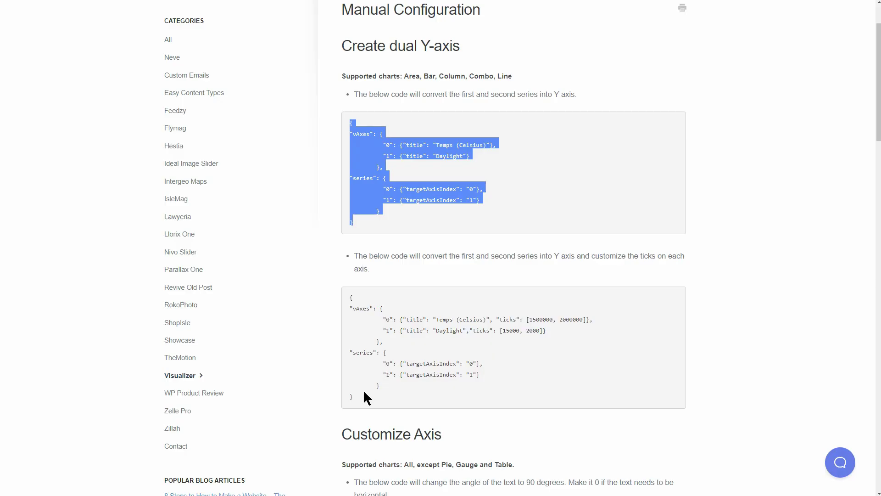
# - Copy the dual-axis example with custom ticks for pasting into the Configuration box
pyautogui.moveTo(363, 390); pyautogui.dragTo(340, 293)
pyautogui.rightClick(371, 314)
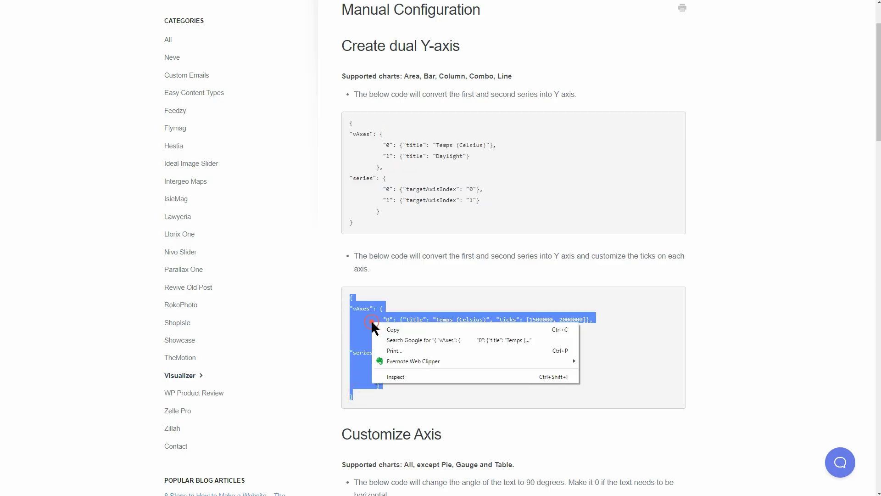
pyautogui.click(389, 331)
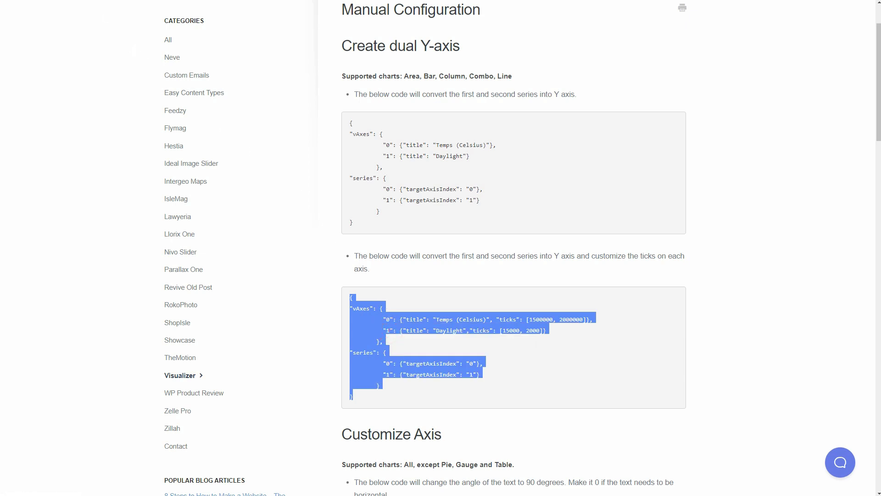
pyautogui.rightClick(719, 342)
# - Paste the custom-ticks configuration and apply it to the line chart
pyautogui.click(762, 413)
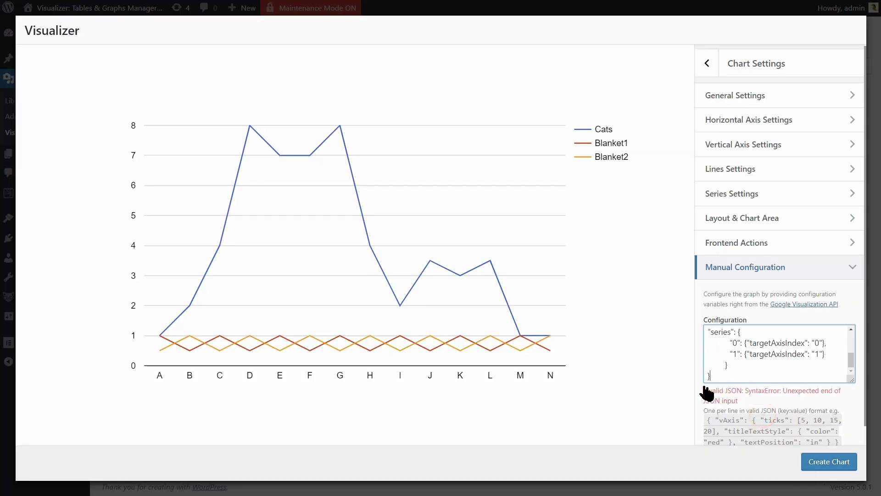
pyautogui.click(664, 380)
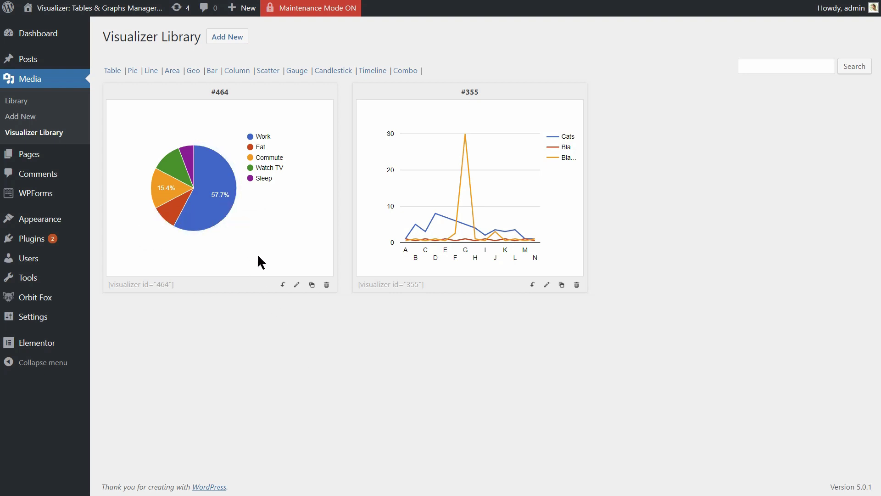
# - Reopen pie chart #464 for editing with its Manual Configuration section expanded
pyautogui.click(296, 285)
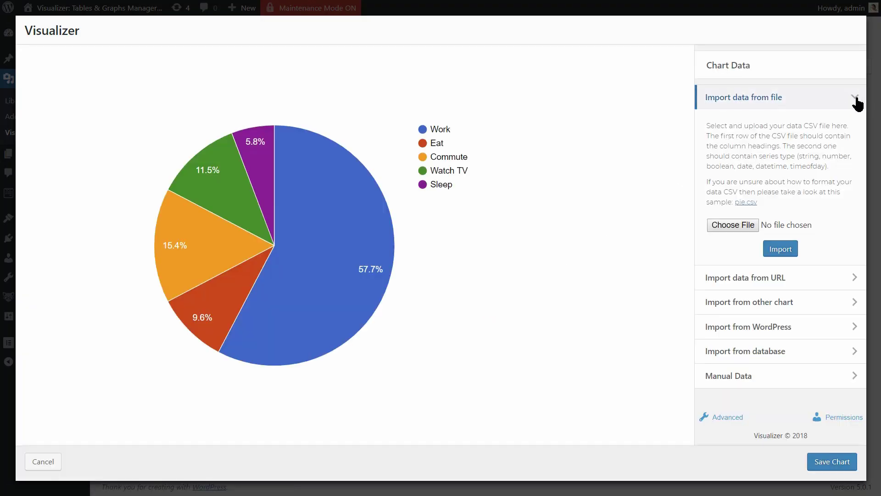
pyautogui.click(858, 101)
pyautogui.click(733, 409)
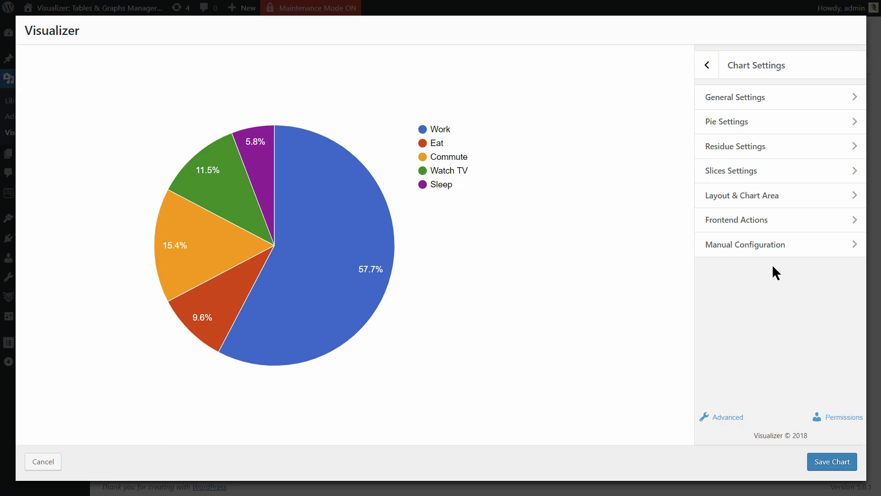
pyautogui.click(776, 250)
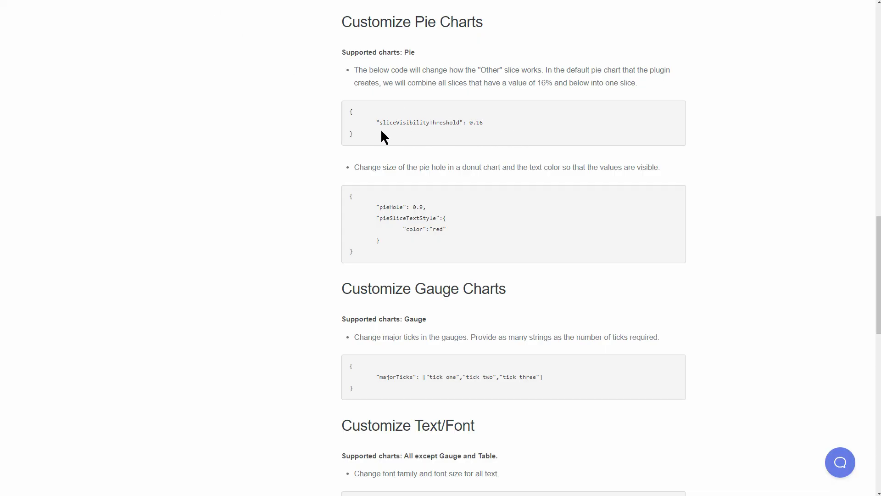
# - Copy the sliceVisibilityThreshold 0.16 example and apply it to pie chart #464
pyautogui.moveTo(356, 134); pyautogui.dragTo(350, 111)
pyautogui.rightClick(373, 116)
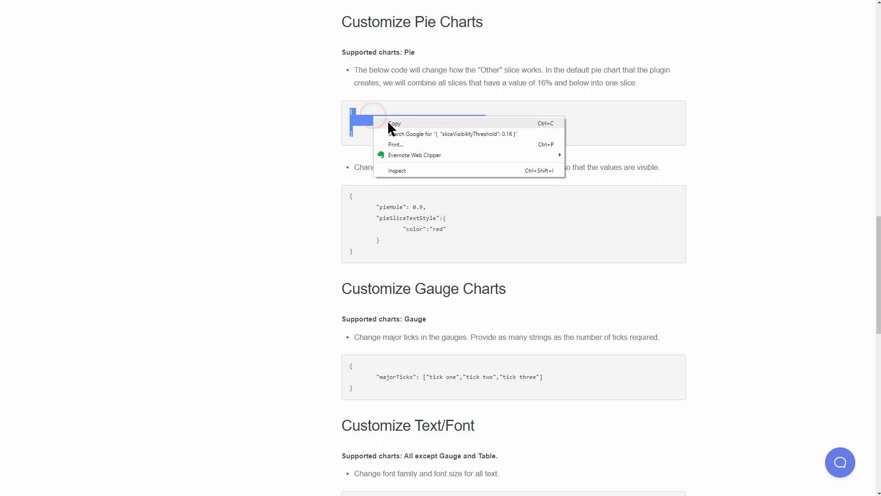
pyautogui.click(388, 123)
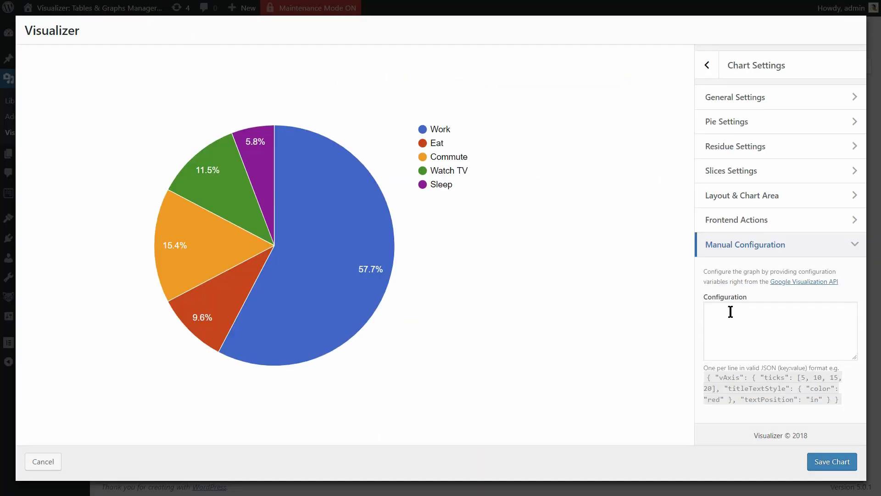
pyautogui.rightClick(729, 310)
pyautogui.click(750, 379)
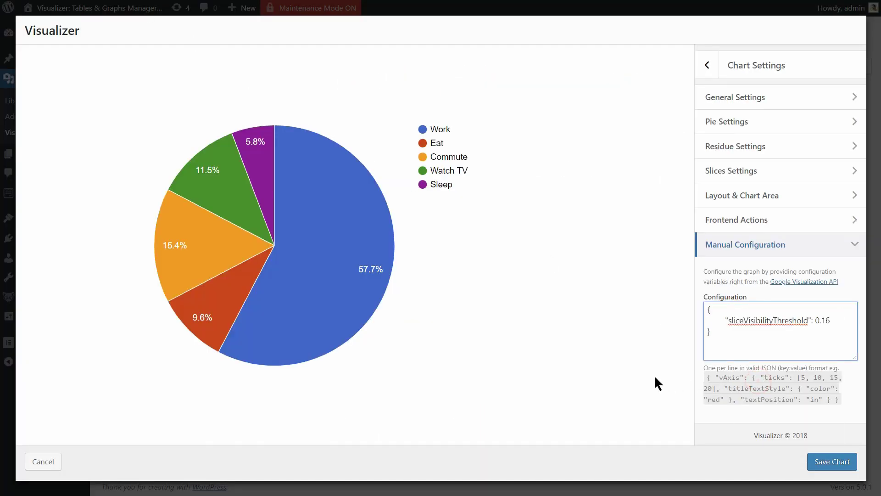
pyautogui.click(603, 379)
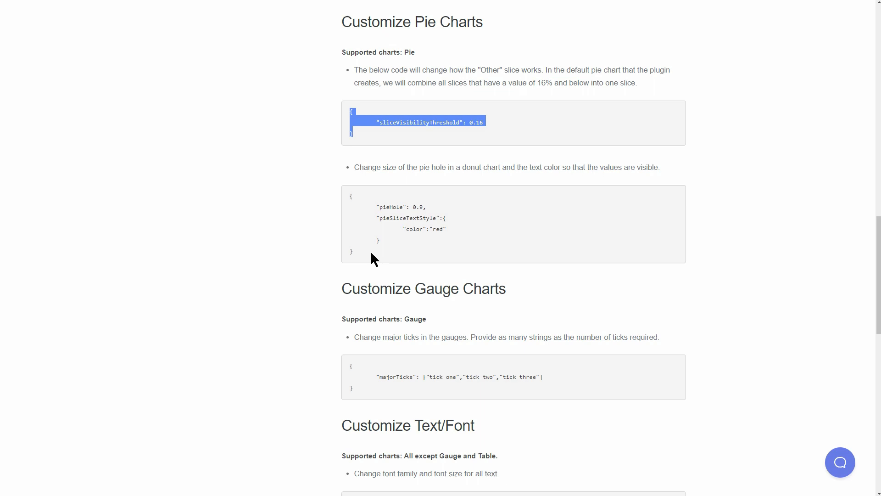
# - Apply the docs' pieHole and red pieSliceTextStyle snippet to the pie chart's configuration
pyautogui.click(353, 249)
pyautogui.moveTo(351, 250); pyautogui.dragTo(353, 195)
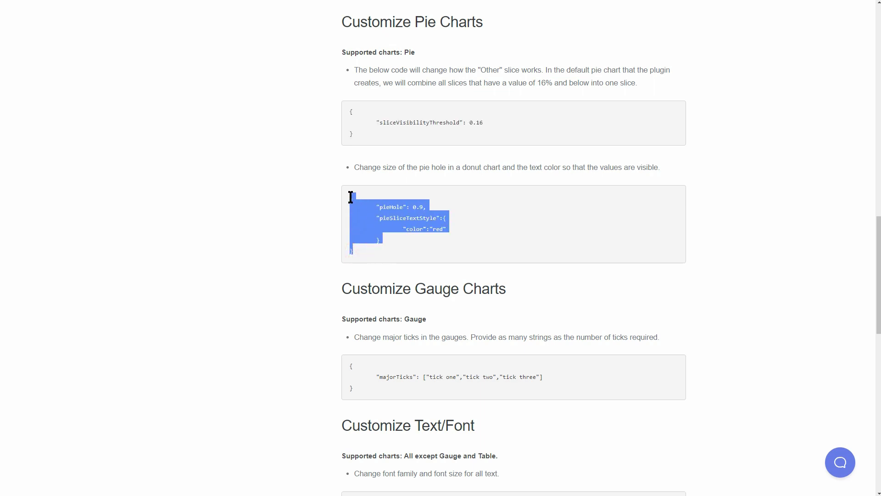
pyautogui.rightClick(360, 210)
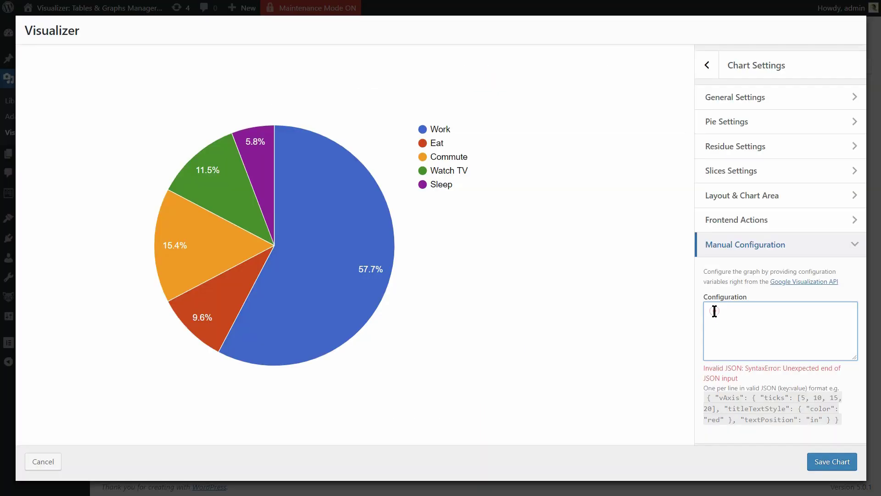
pyautogui.rightClick(712, 308)
pyautogui.click(749, 379)
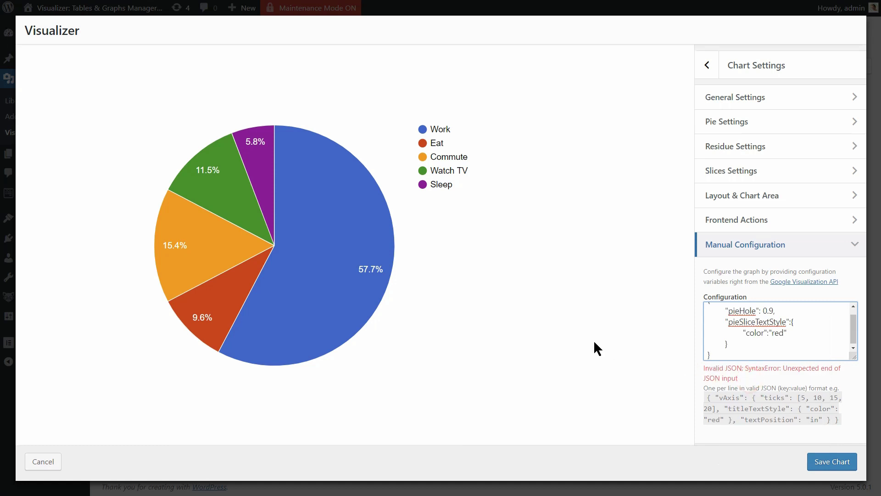
pyautogui.click(447, 323)
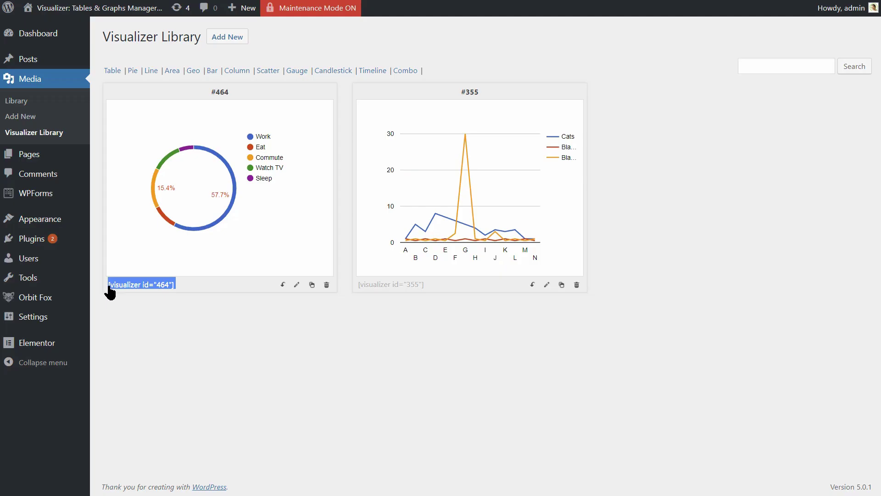
# - Paste chart #464's shortcode into the post, then remove that paragraph block
pyautogui.rightClick(109, 292)
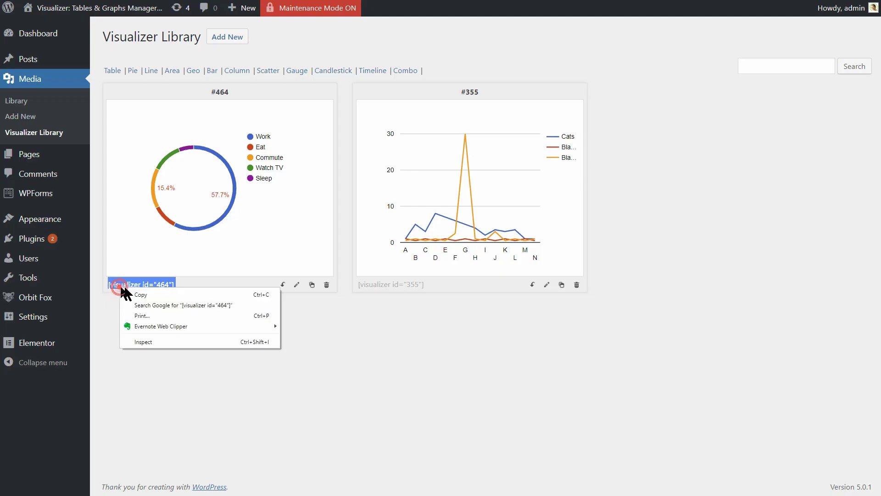
pyautogui.click(161, 296)
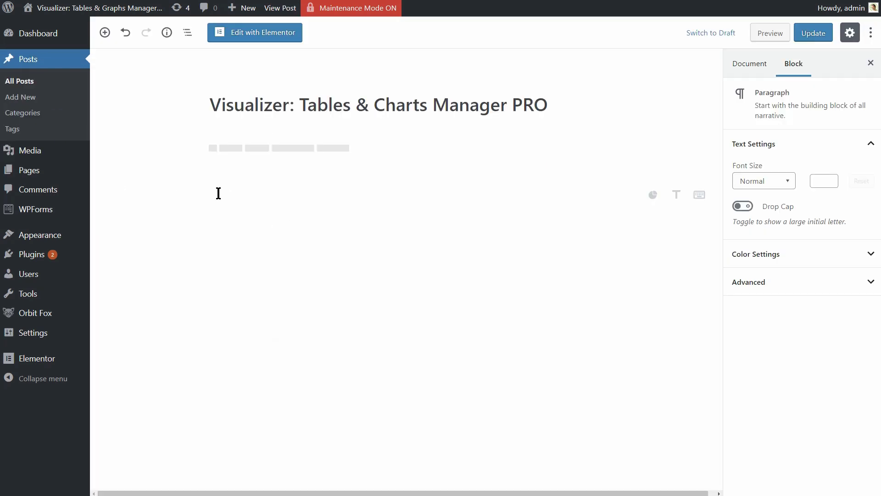
pyautogui.rightClick(218, 194)
pyautogui.click(262, 264)
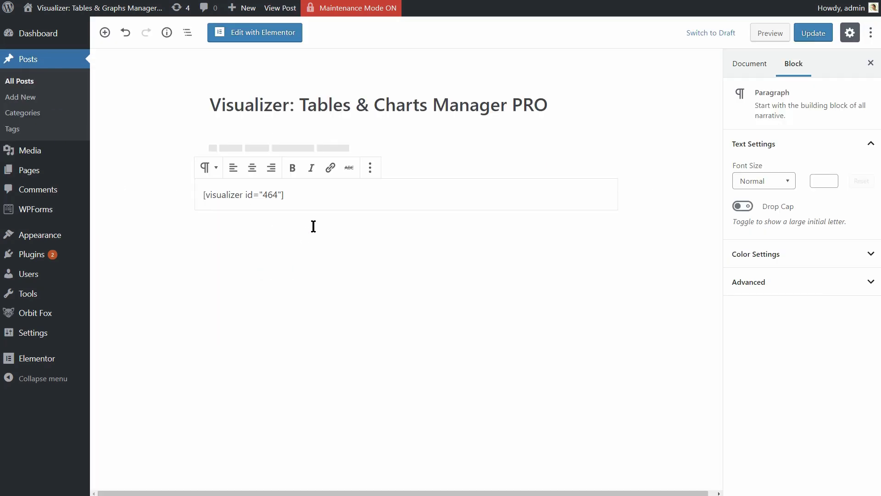
pyautogui.click(370, 168)
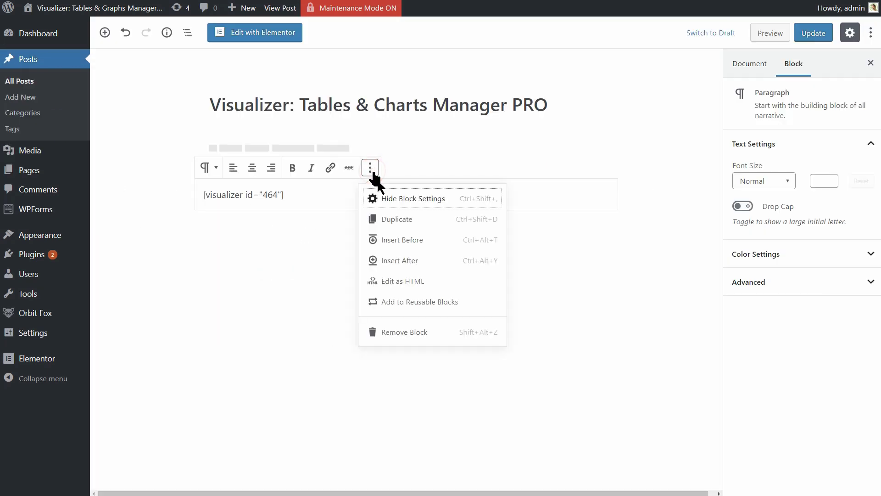
pyautogui.click(395, 333)
# - Add a Visualizer Chart block that displays existing chart #464
pyautogui.click(105, 32)
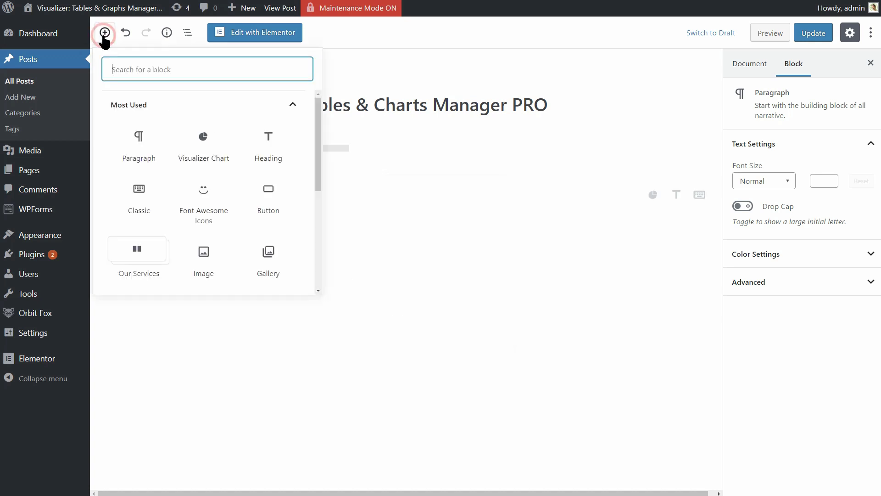
pyautogui.click(203, 148)
pyautogui.click(490, 331)
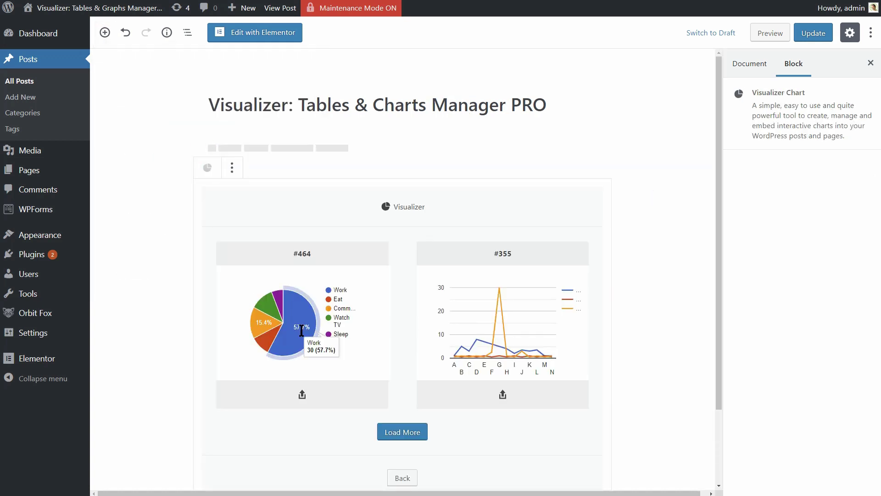
pyautogui.click(300, 392)
pyautogui.scroll(-2, 489, 380)
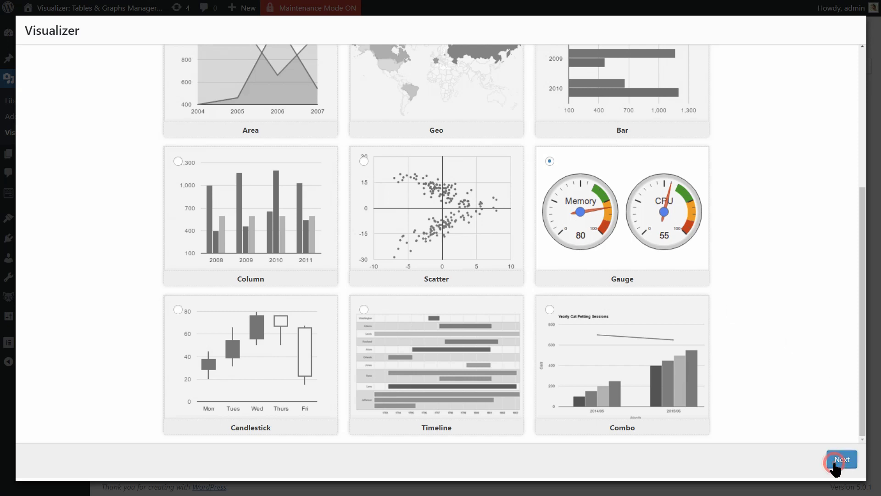
# - Create a Gauge chart and expand its Manual Configuration section
pyautogui.click(836, 463)
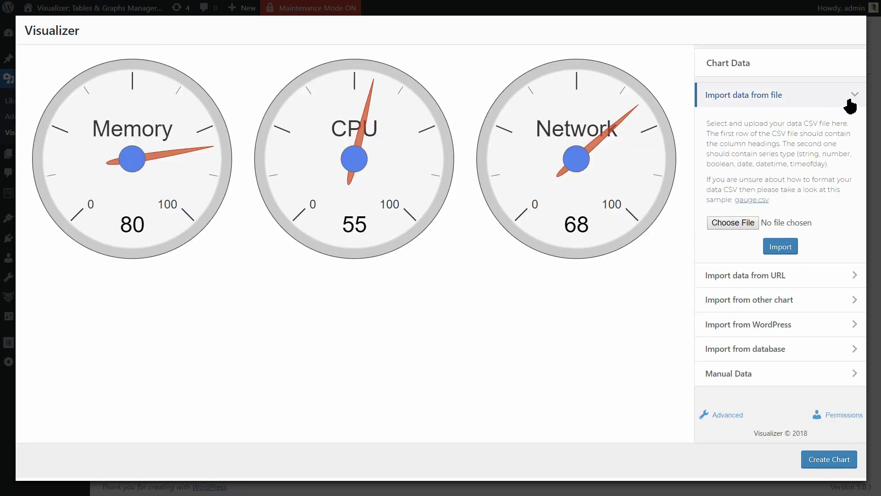
pyautogui.click(854, 96)
pyautogui.click(721, 414)
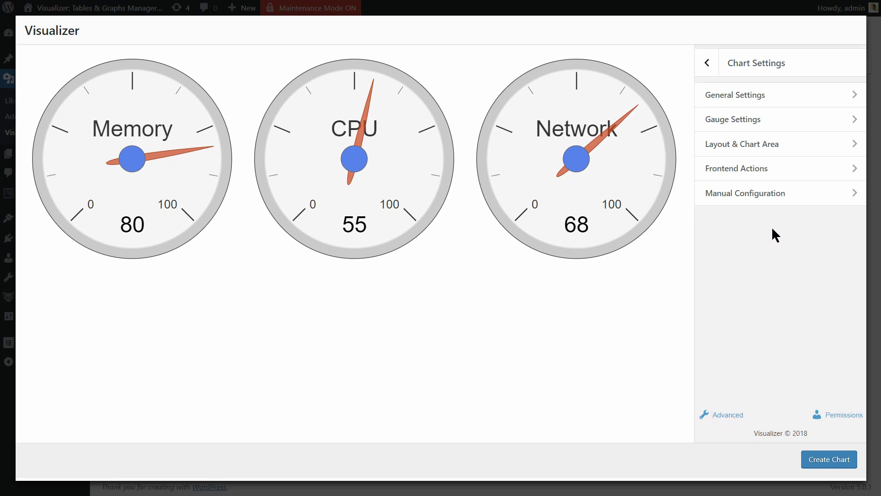
pyautogui.click(773, 199)
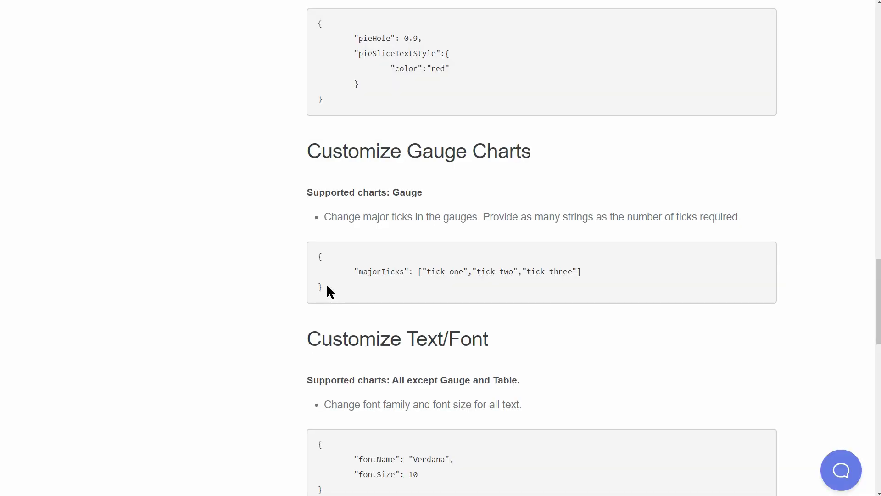
# - Paste the majorTicks JSON with ticks 10, 20, 30, 40 and correct the last value
pyautogui.moveTo(326, 283); pyautogui.dragTo(320, 258)
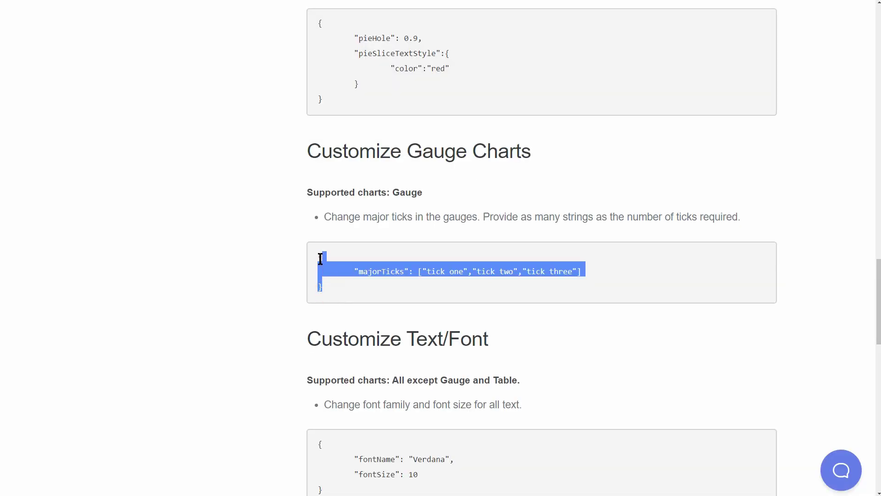
pyautogui.rightClick(349, 269)
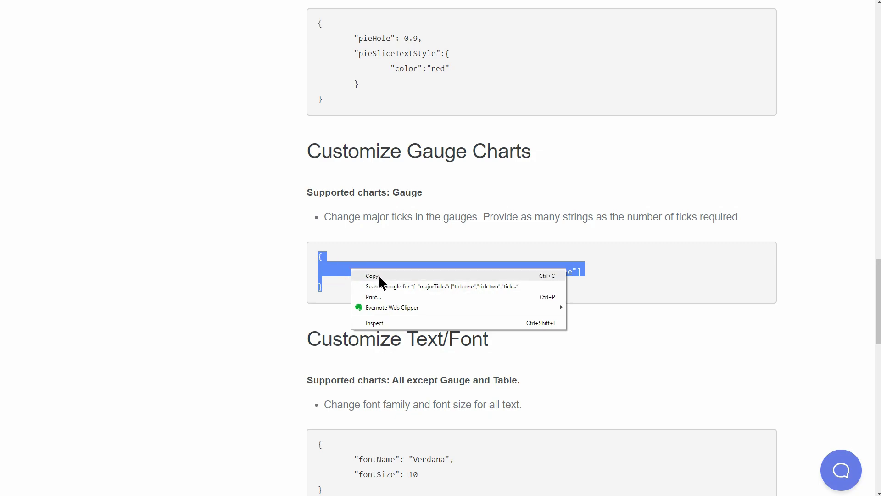
pyautogui.click(378, 275)
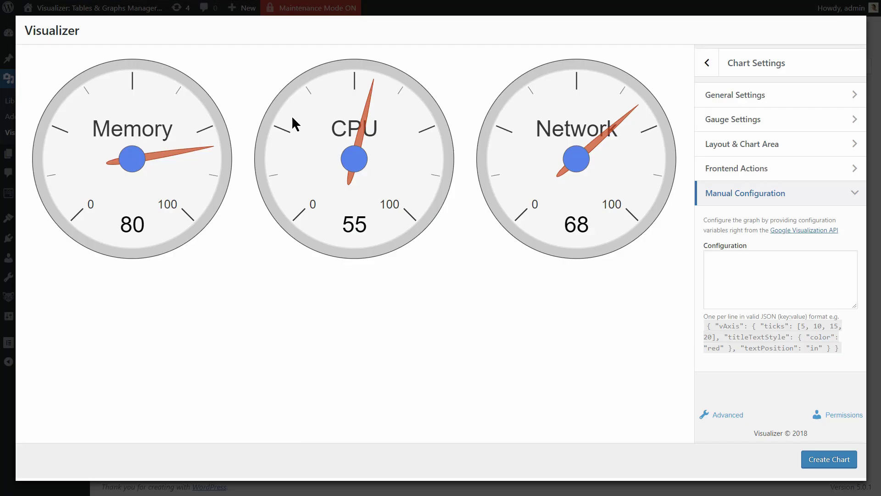
pyautogui.rightClick(714, 260)
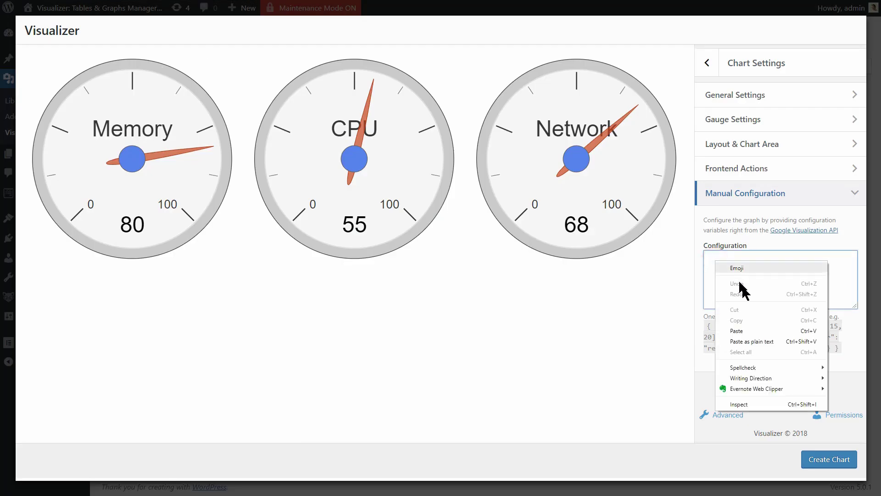
pyautogui.click(752, 332)
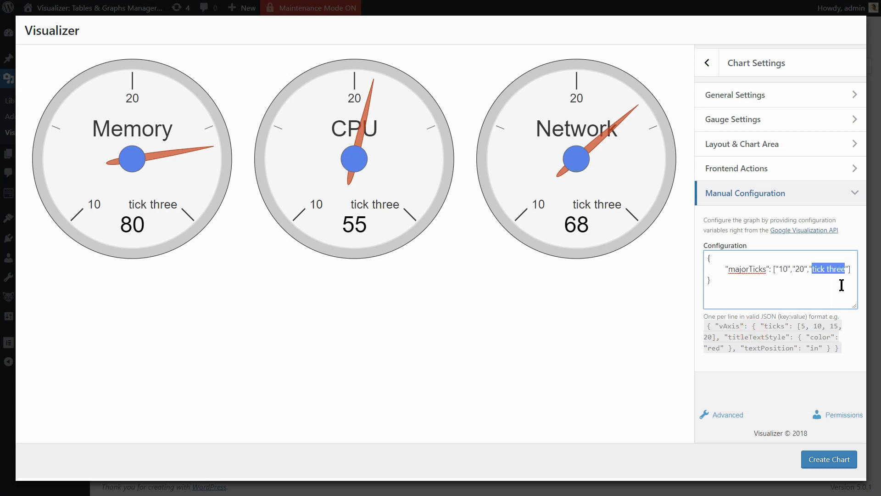
pyautogui.write('3')
pyautogui.write(',')
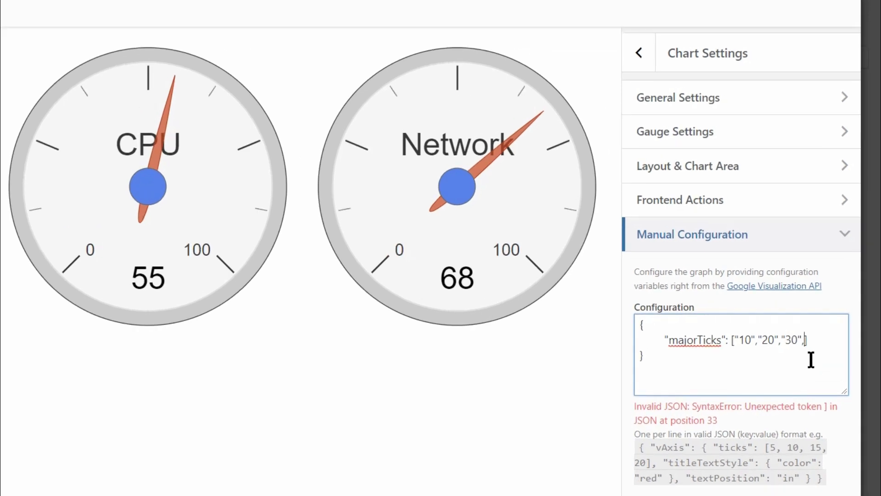
pyautogui.write('"')
pyautogui.write('40')
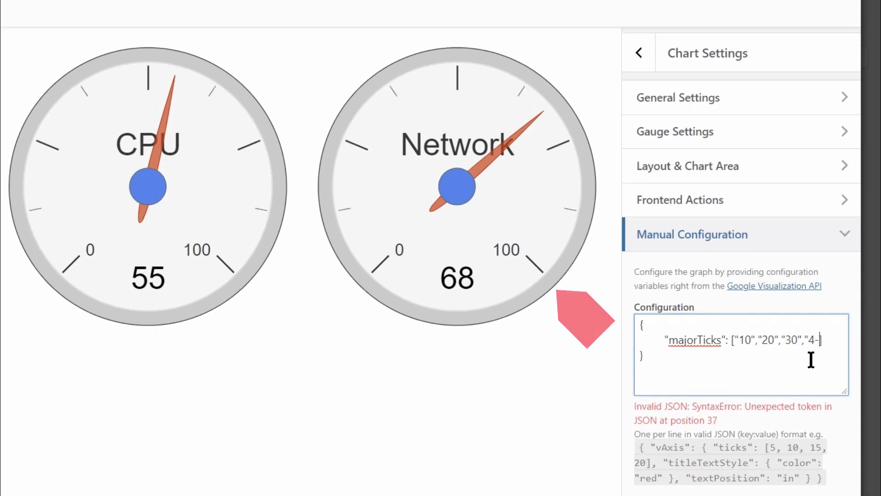
pyautogui.press('BackSpace')
pyautogui.write('0"]')
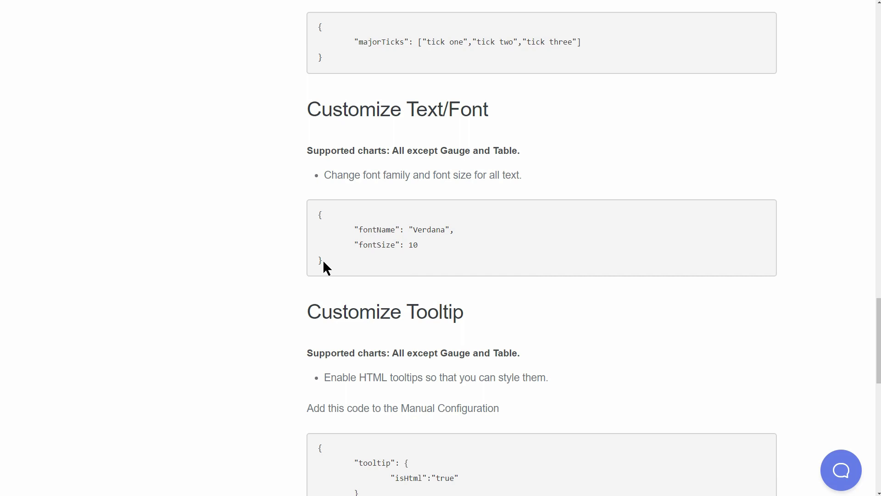
# - Apply the docs' Verdana fontName/fontSize example to the line chart's Manual Configuration
pyautogui.moveTo(323, 260); pyautogui.dragTo(322, 221)
pyautogui.rightClick(324, 227)
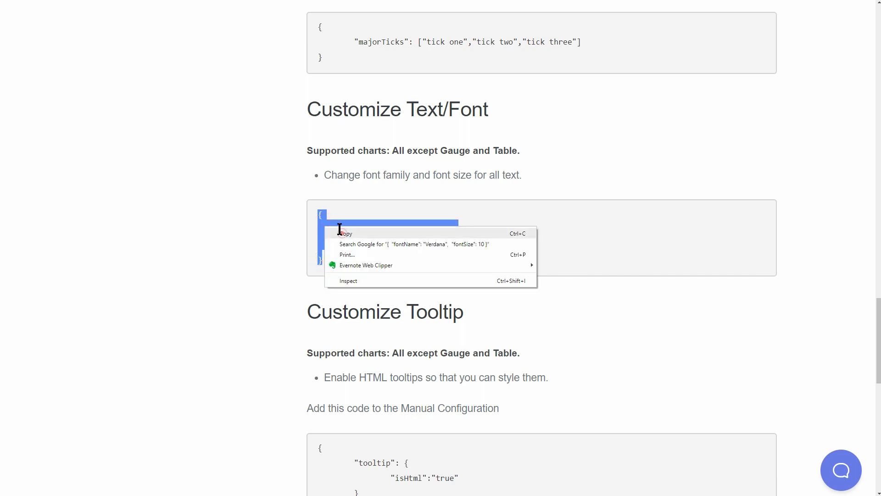
pyautogui.click(340, 232)
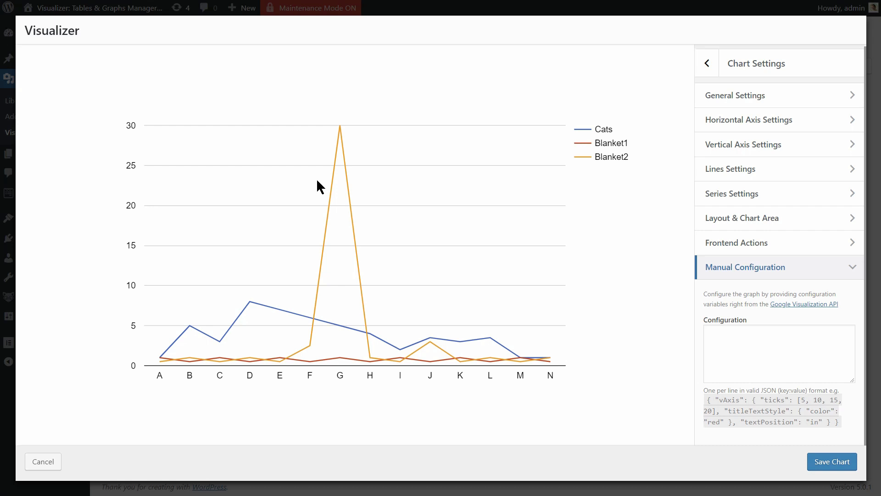
pyautogui.rightClick(712, 332)
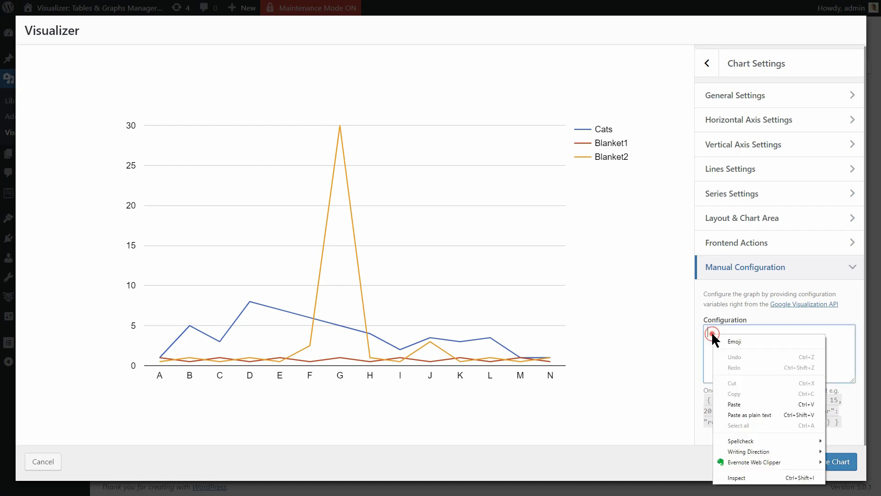
pyautogui.click(745, 398)
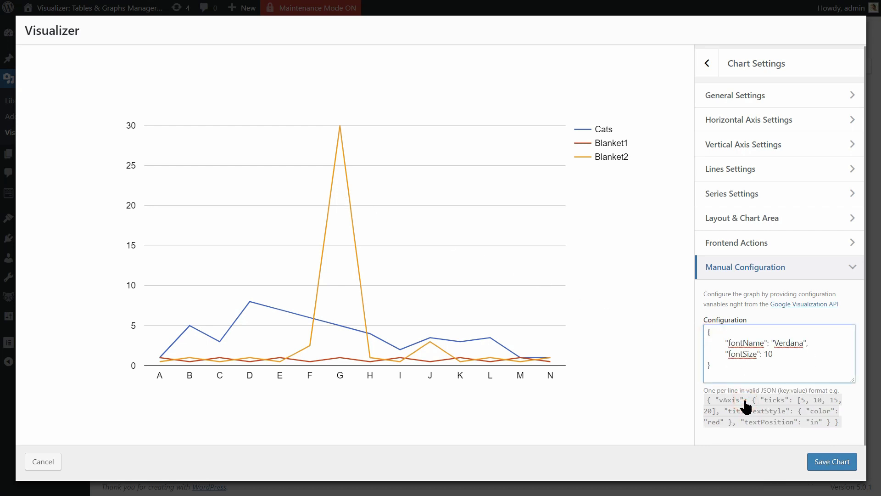
pyautogui.click(673, 380)
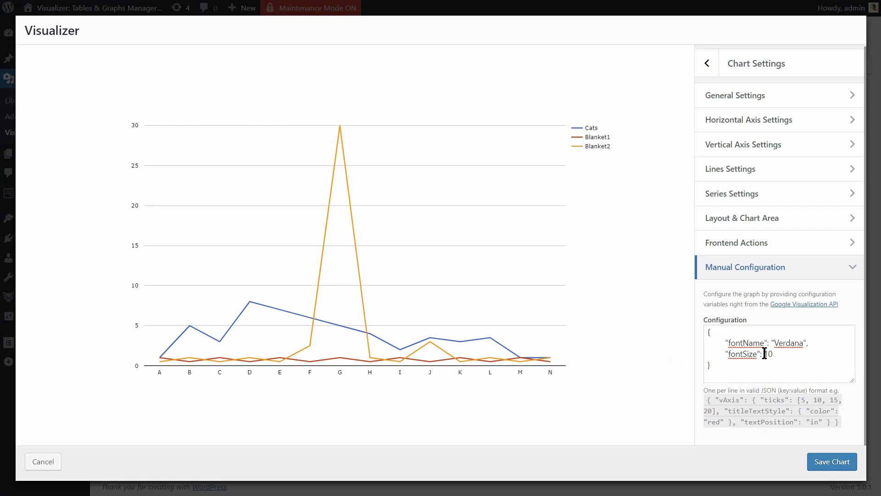
# - Change the fontSize from 10 to 21 and reapply the configuration
pyautogui.moveTo(764, 353); pyautogui.dragTo(771, 355)
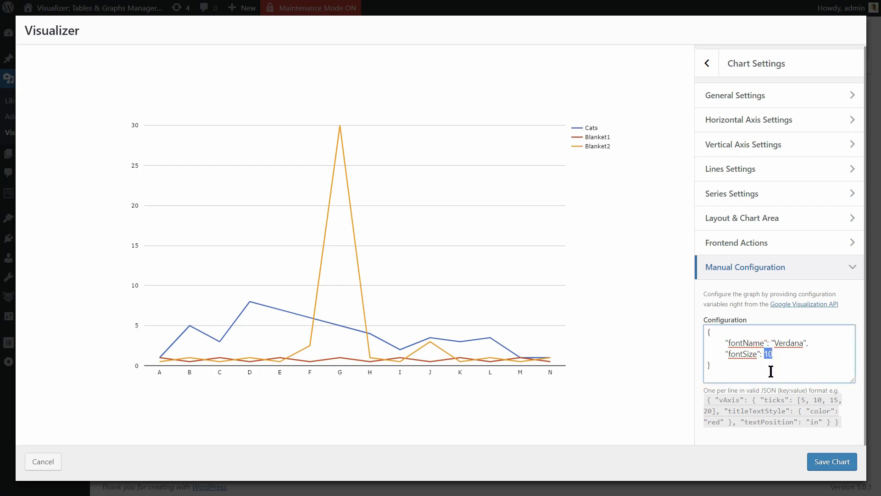
pyautogui.write('21')
pyautogui.click(659, 369)
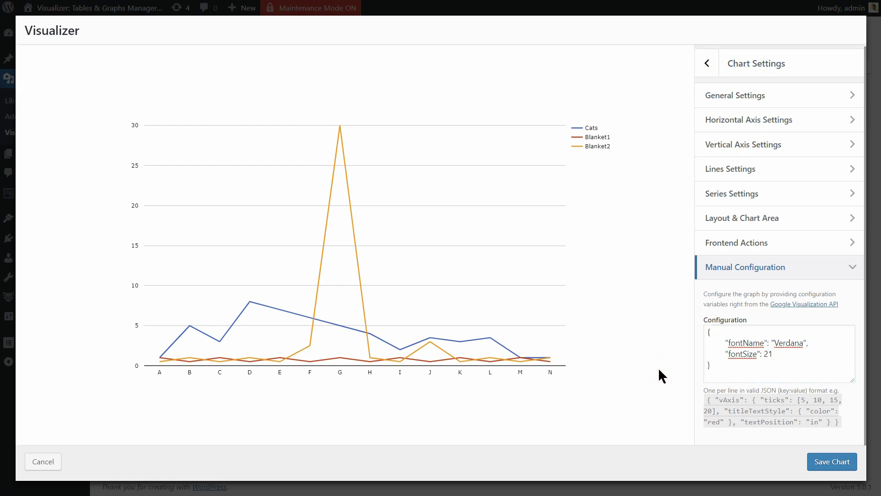
pyautogui.moveTo(774, 343); pyautogui.dragTo(802, 348)
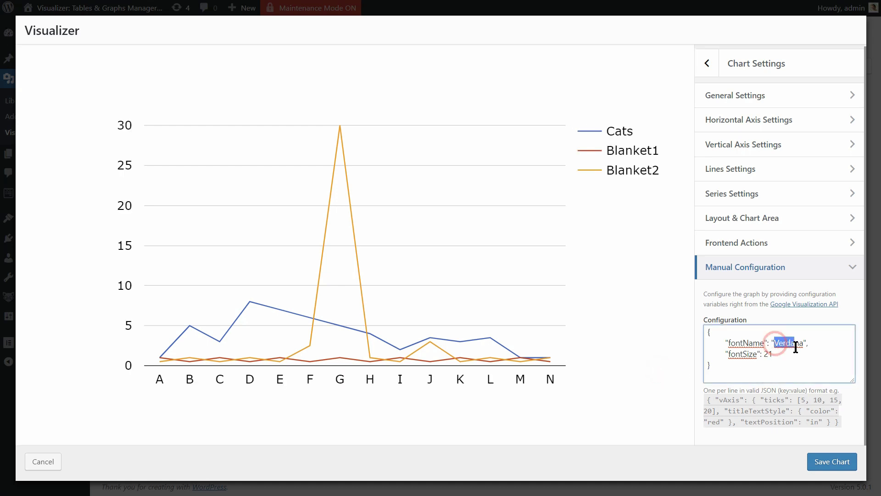
pyautogui.write('A')
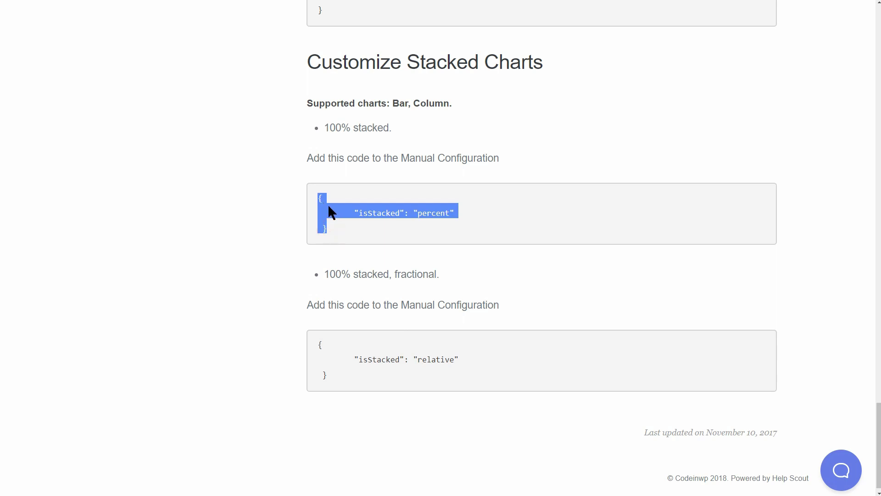
# - Copy the isStacked percent code and start a new column chart
pyautogui.rightClick(328, 205)
pyautogui.click(356, 214)
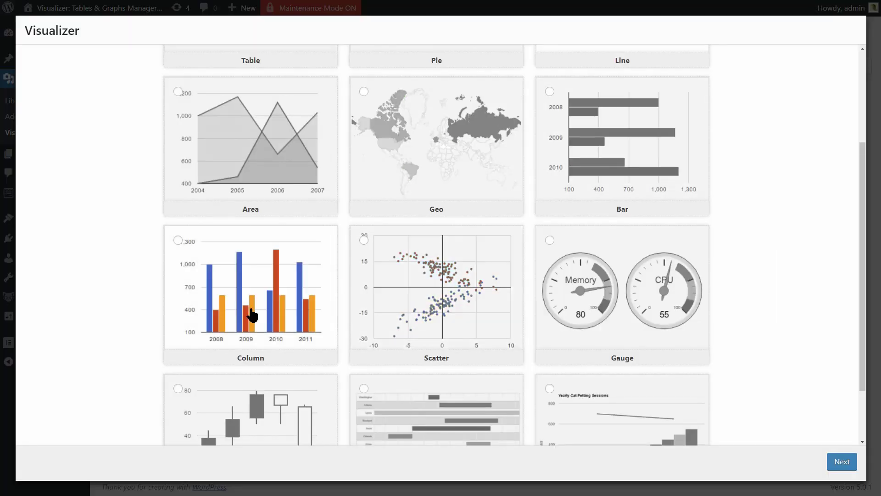
pyautogui.click(250, 309)
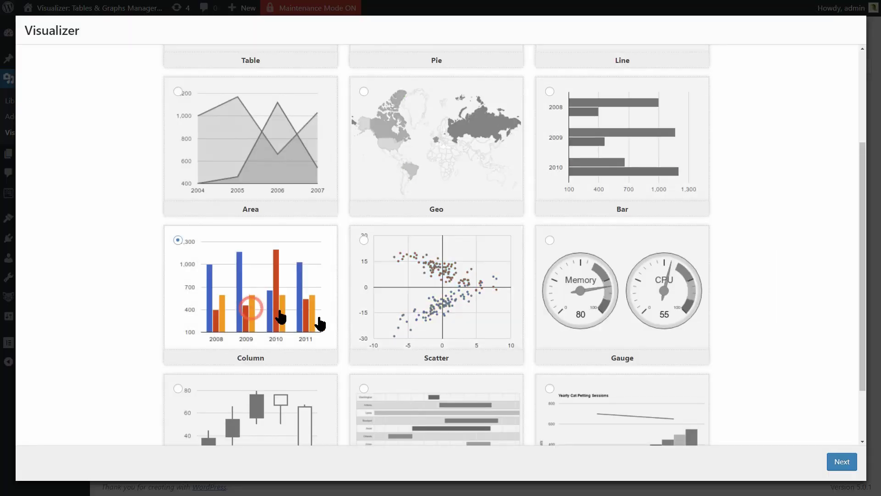
pyautogui.click(842, 461)
# - Paste the isStacked percent code into Manual Configuration so the columns stack to 100%
pyautogui.rightClick(719, 336)
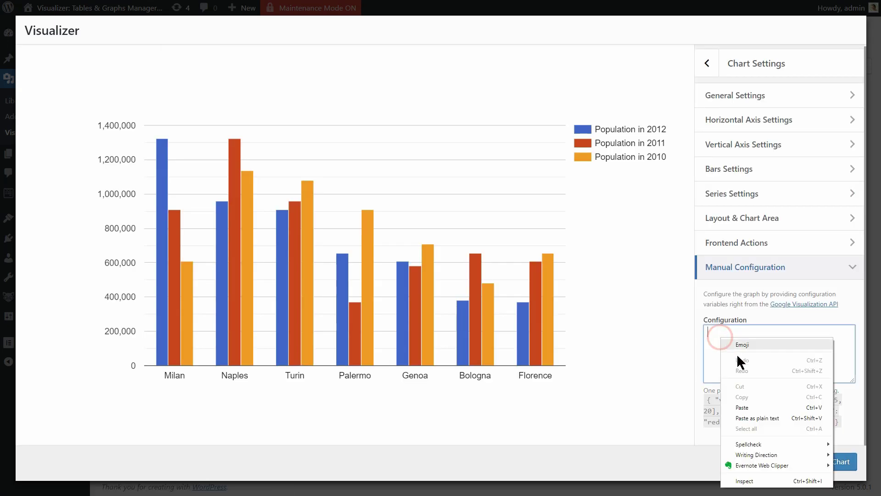
pyautogui.click(760, 407)
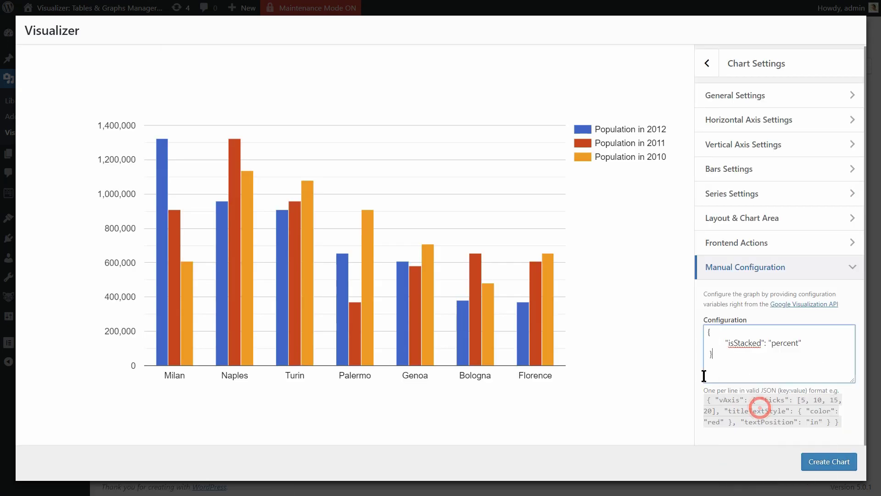
pyautogui.click(645, 349)
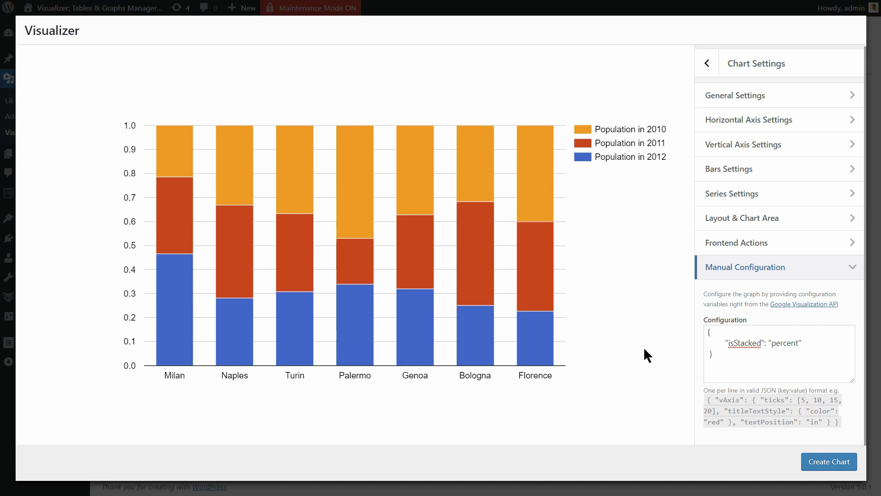
pyautogui.moveTo(176, 306)
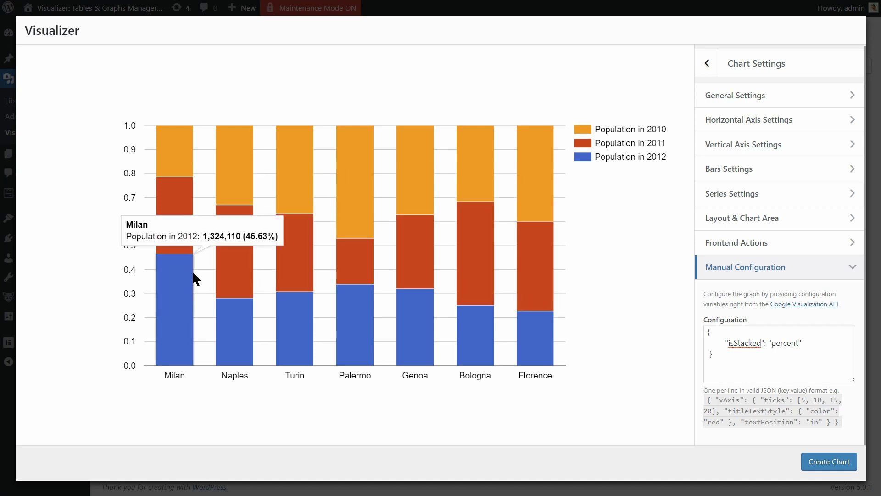
pyautogui.click(704, 355)
pyautogui.hotkey('ctrl', 'a')
pyautogui.press('BackSpace')
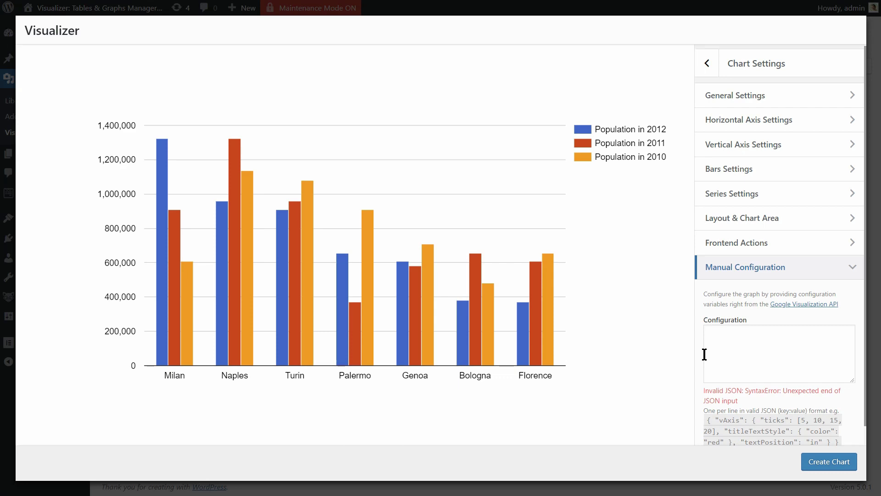
pyautogui.hotkey('ctrl', 'v')
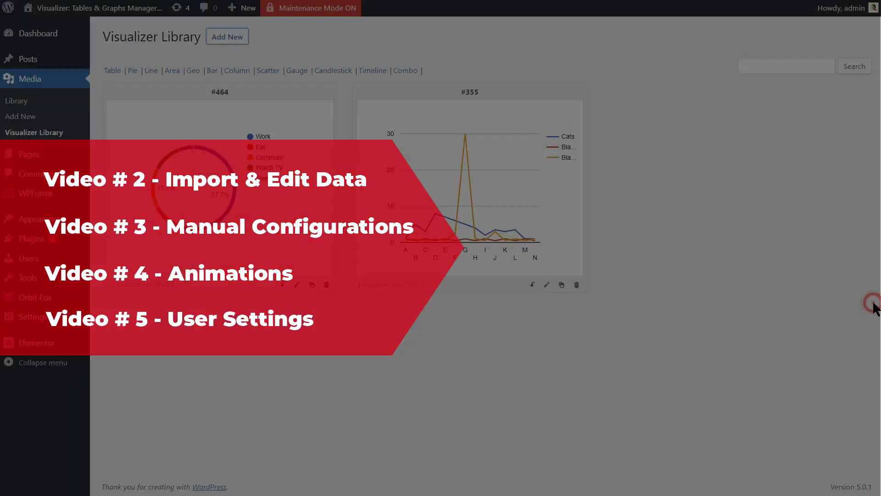
# - Create a new bar chart of Austria, Bulgaria, Denmark and Greece with Chart Settings showing
pyautogui.click(231, 39)
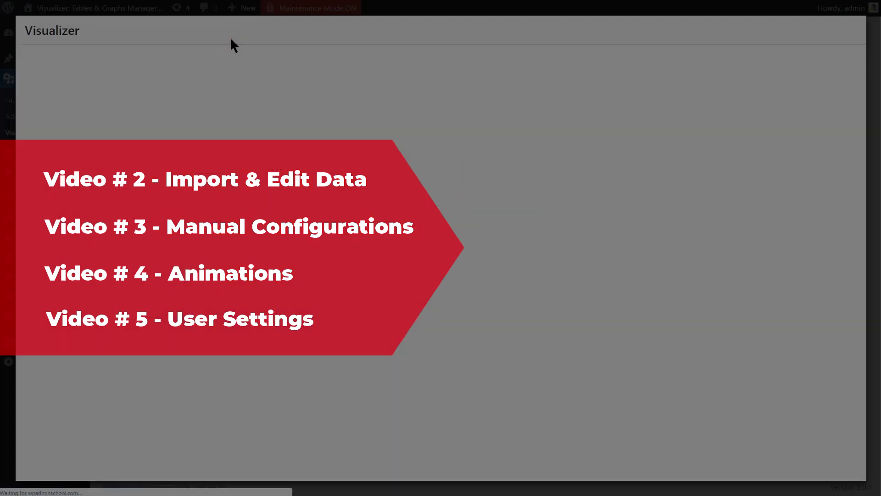
pyautogui.click(606, 263)
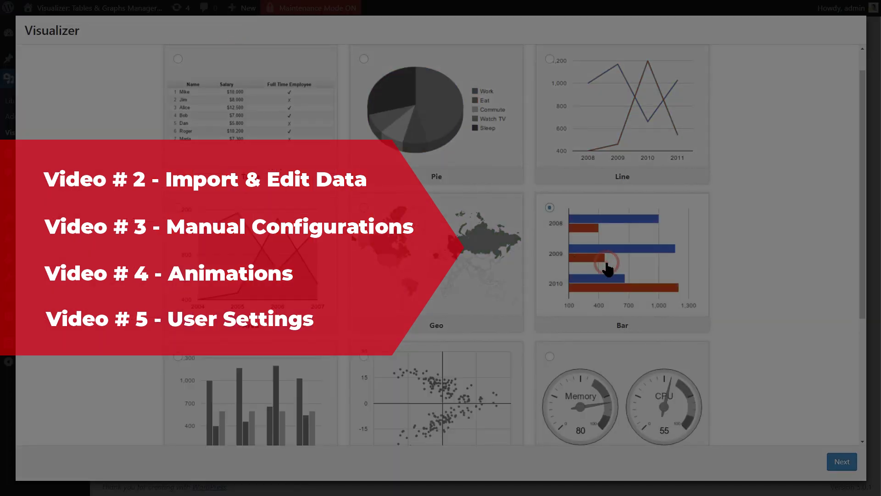
pyautogui.click(840, 462)
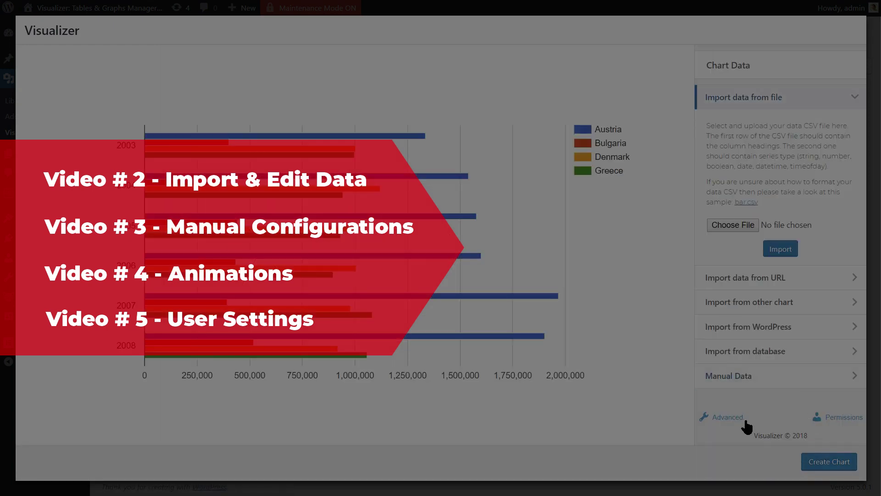
pyautogui.click(744, 420)
pyautogui.click(729, 421)
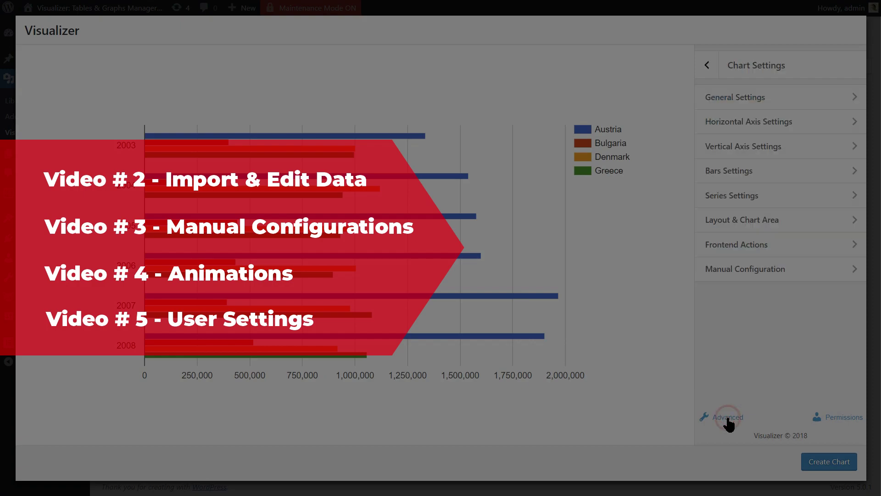